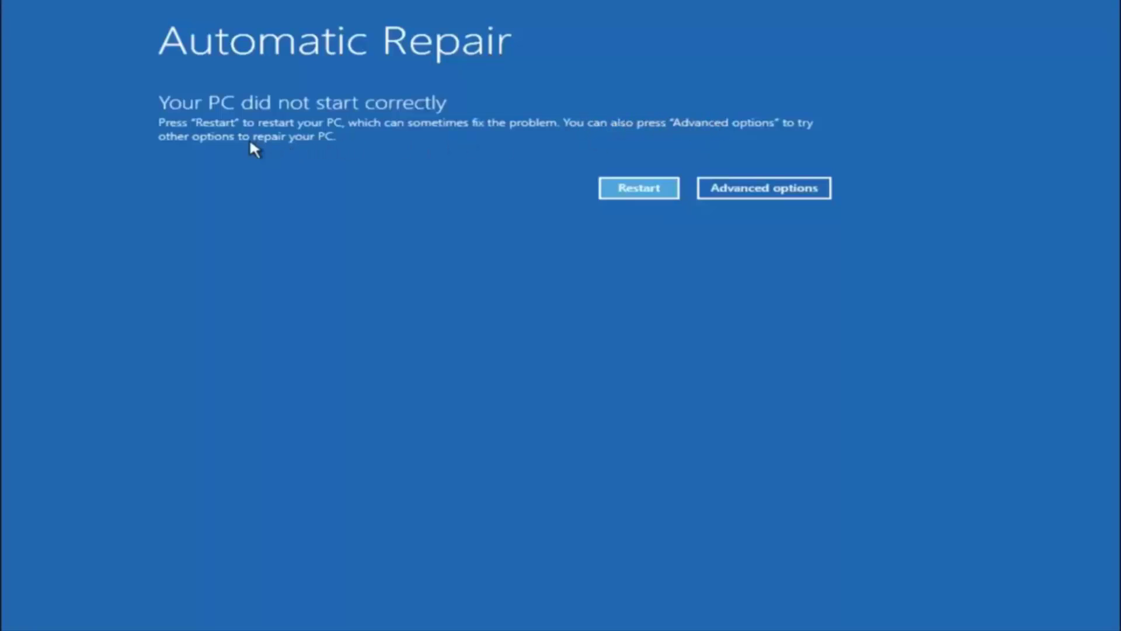
Launch System Restore from the advanced troubleshooting options of Automatic Repair.
left_click(718, 194)
left_click(759, 188)
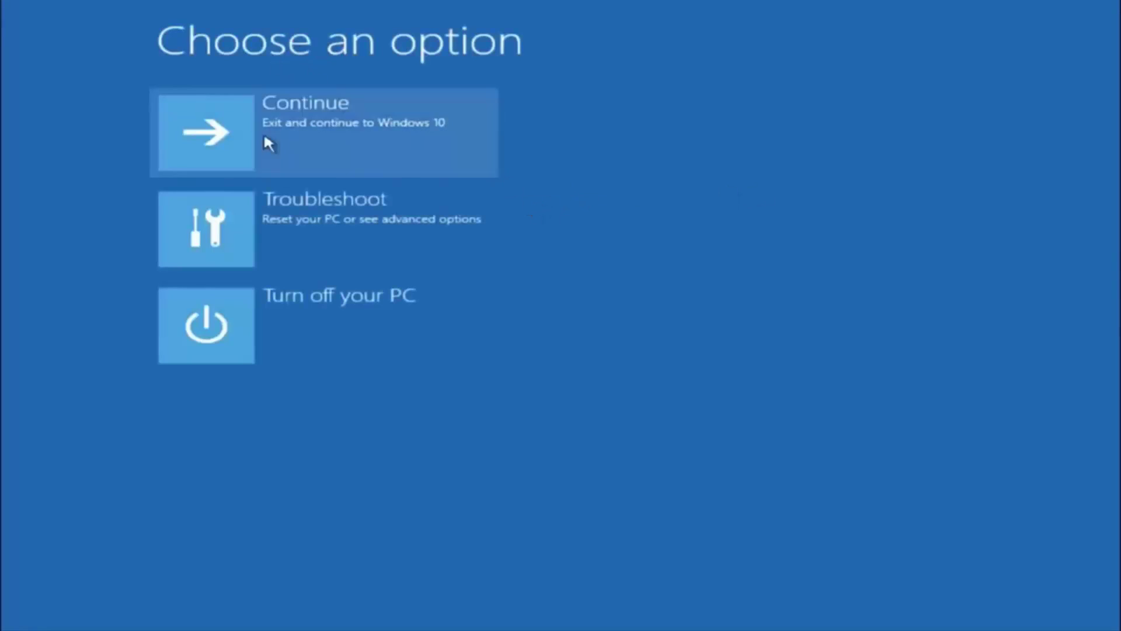
left_click(234, 221)
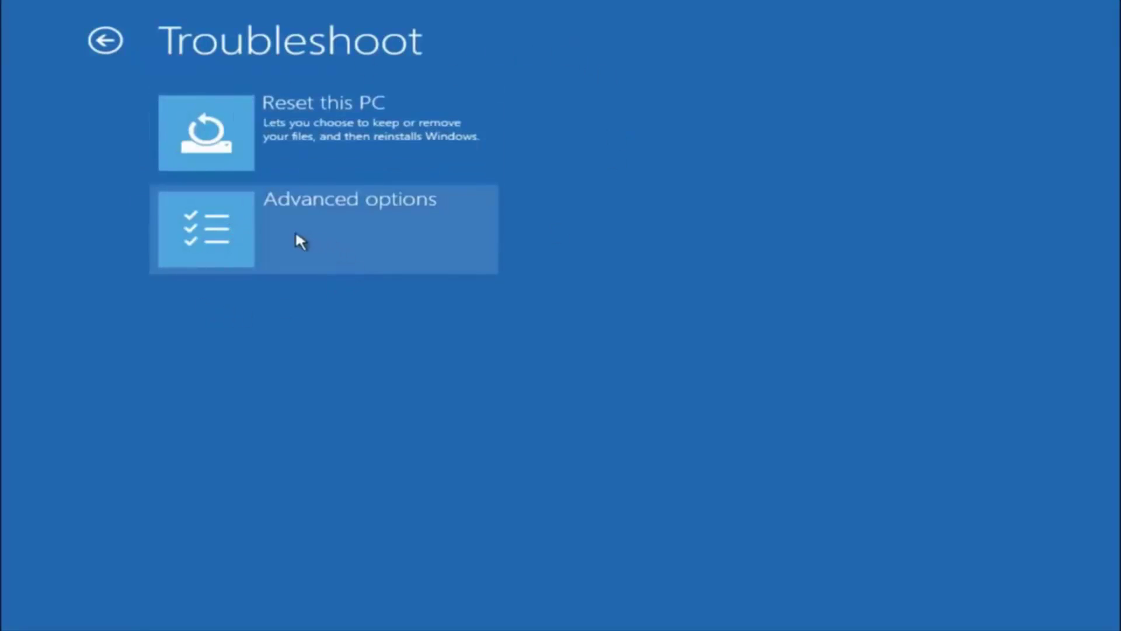
left_click(233, 231)
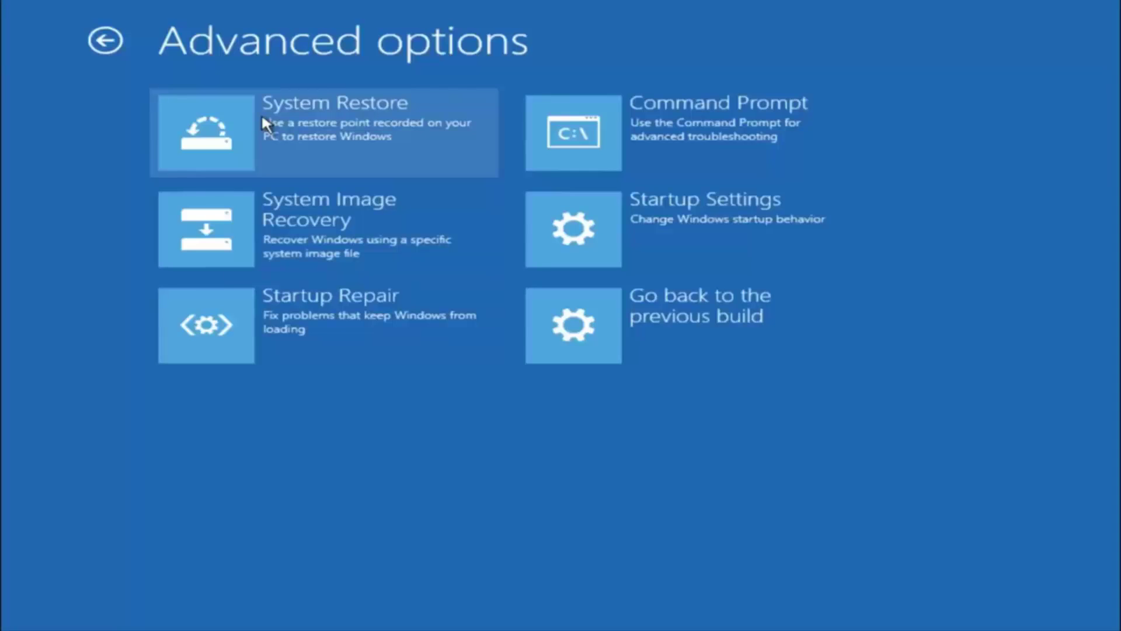
left_click(284, 122)
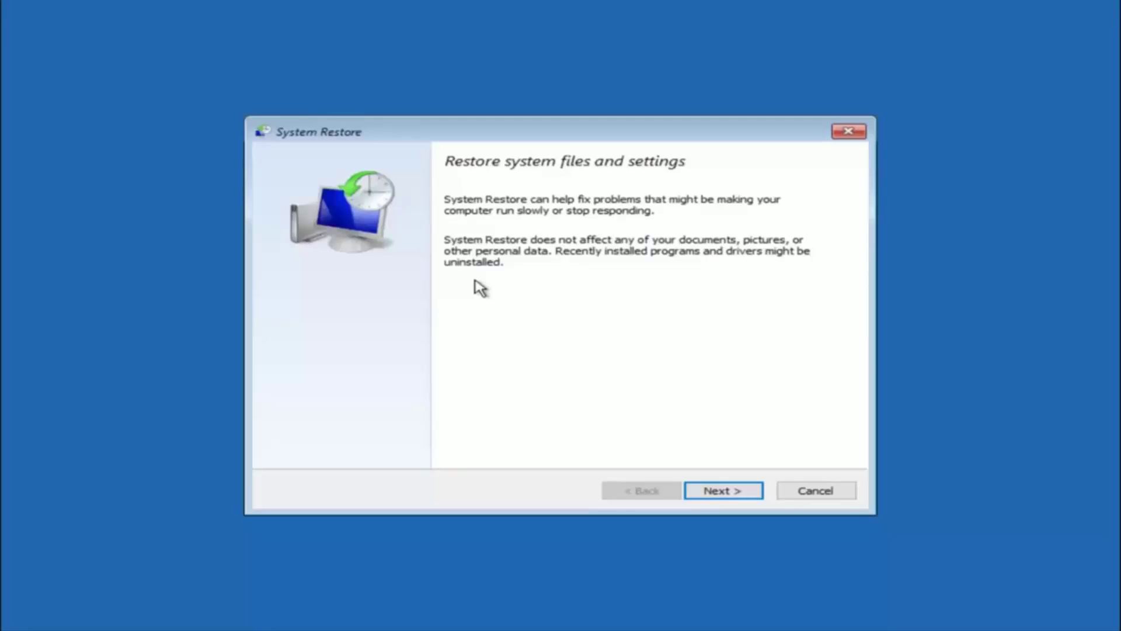
Restore the PC to the "before update" restore point from 10/5/2016 1:14:37 PM and restart the computer.
left_click(696, 496)
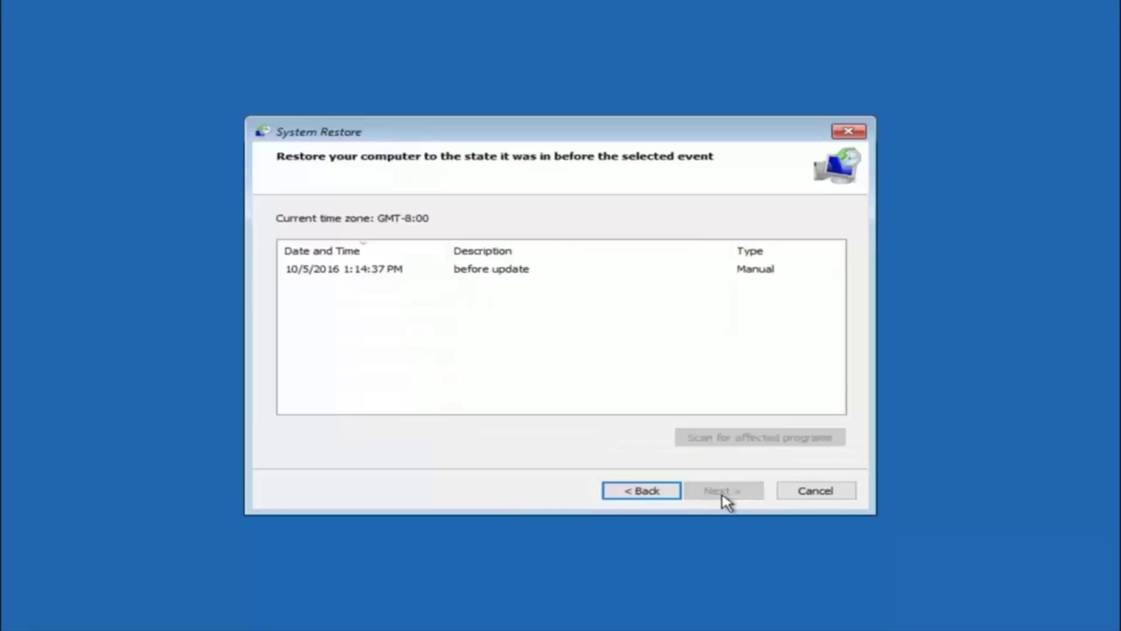
left_click(330, 269)
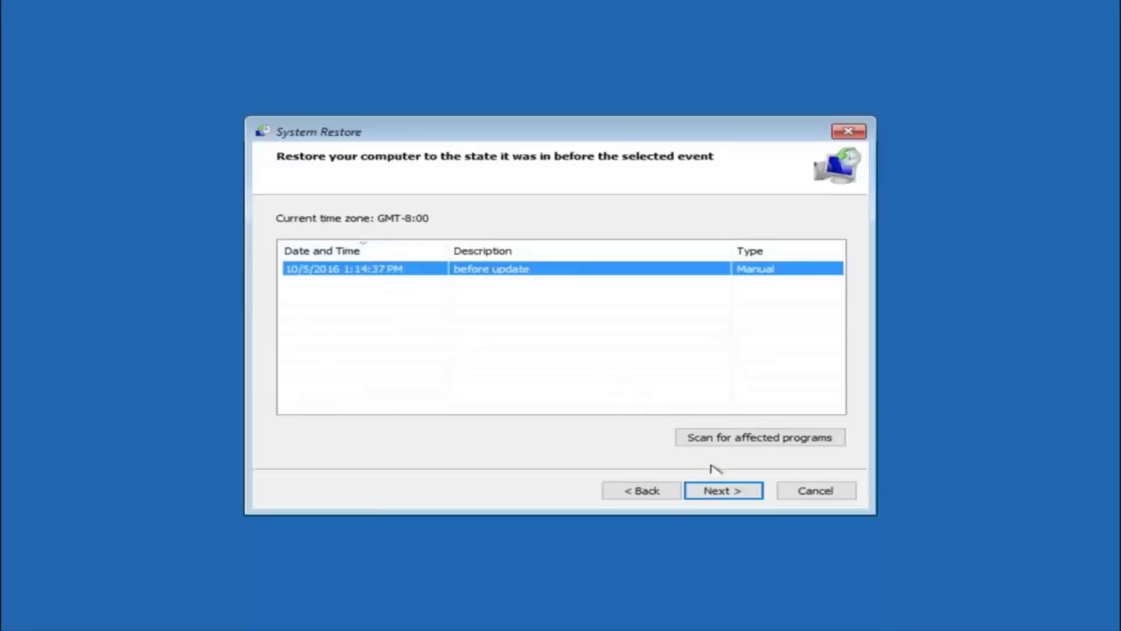
left_click(720, 500)
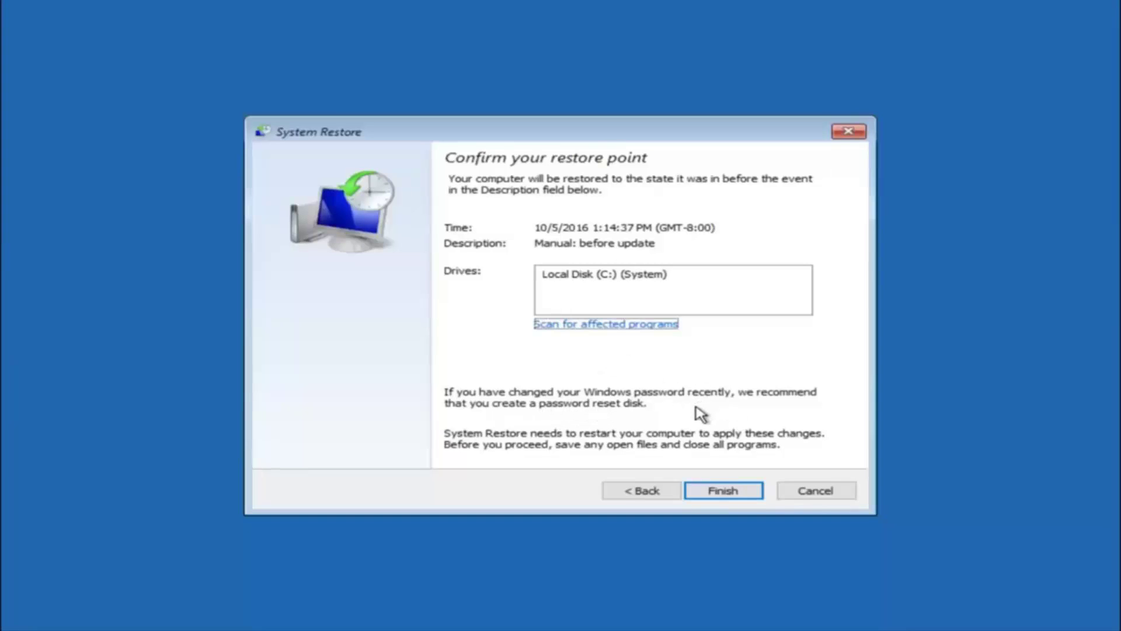
left_click(726, 495)
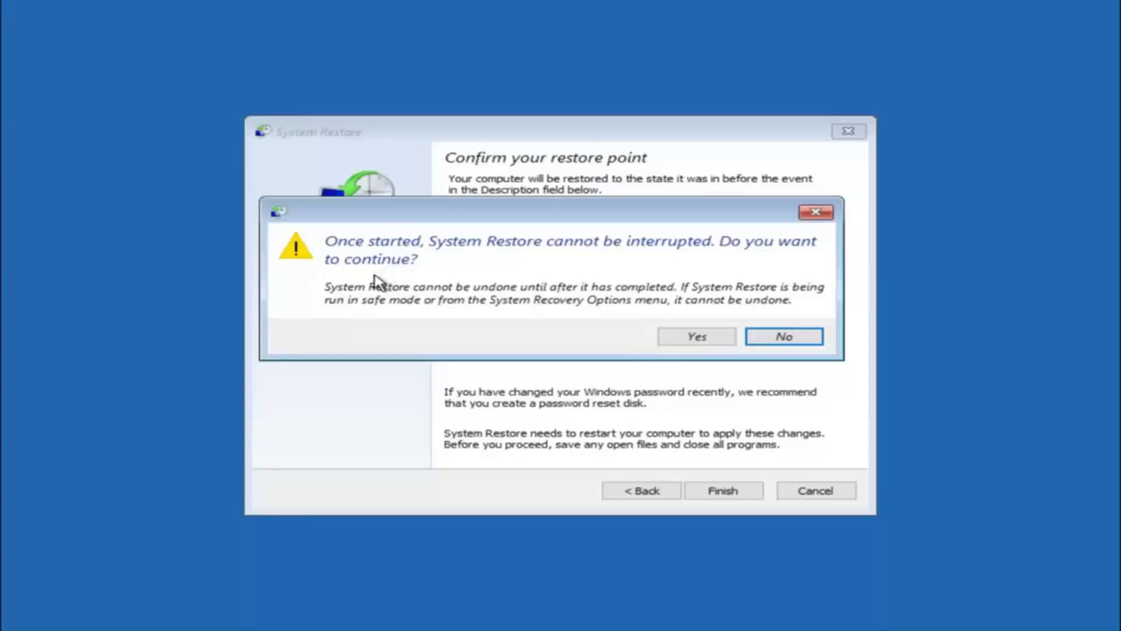
left_click(691, 341)
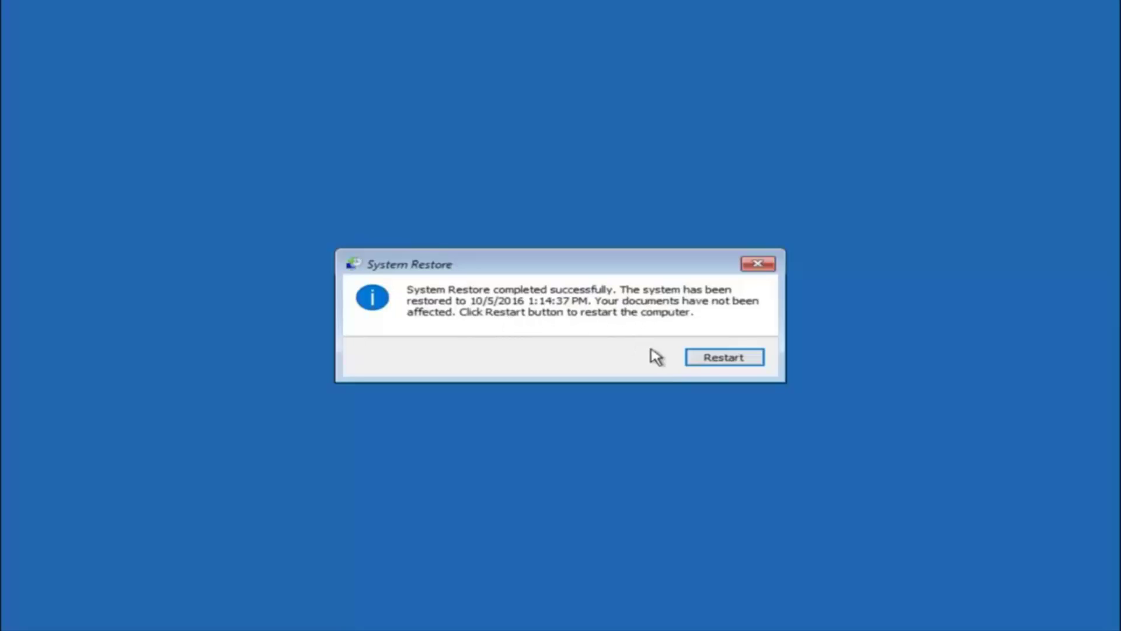
left_click(710, 358)
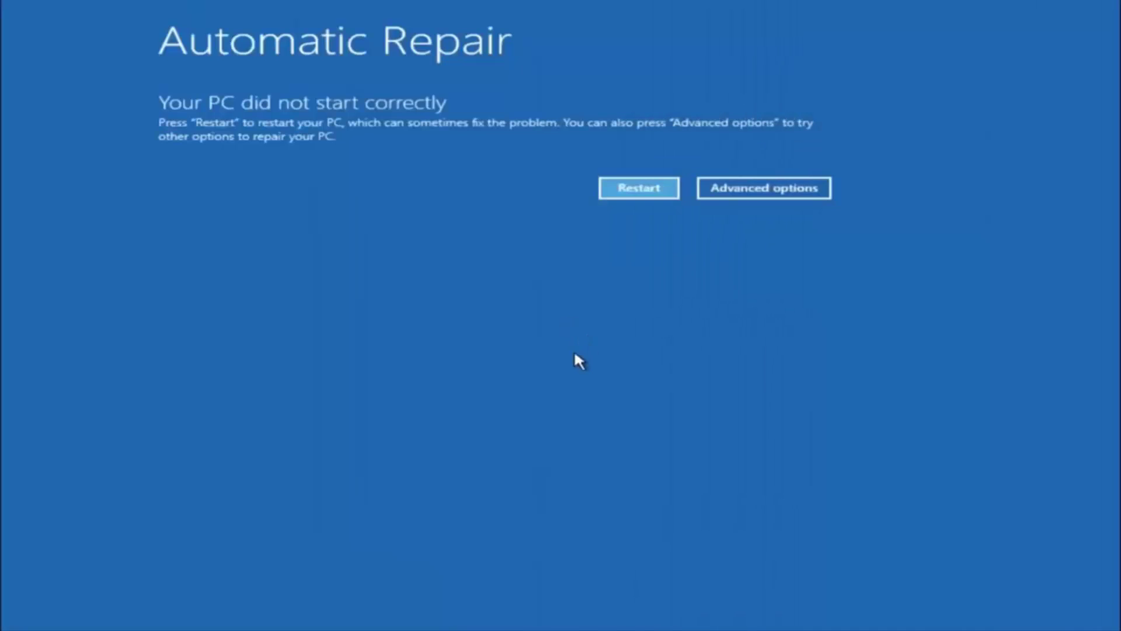
Run Startup Repair from the advanced troubleshooting options.
left_click(741, 189)
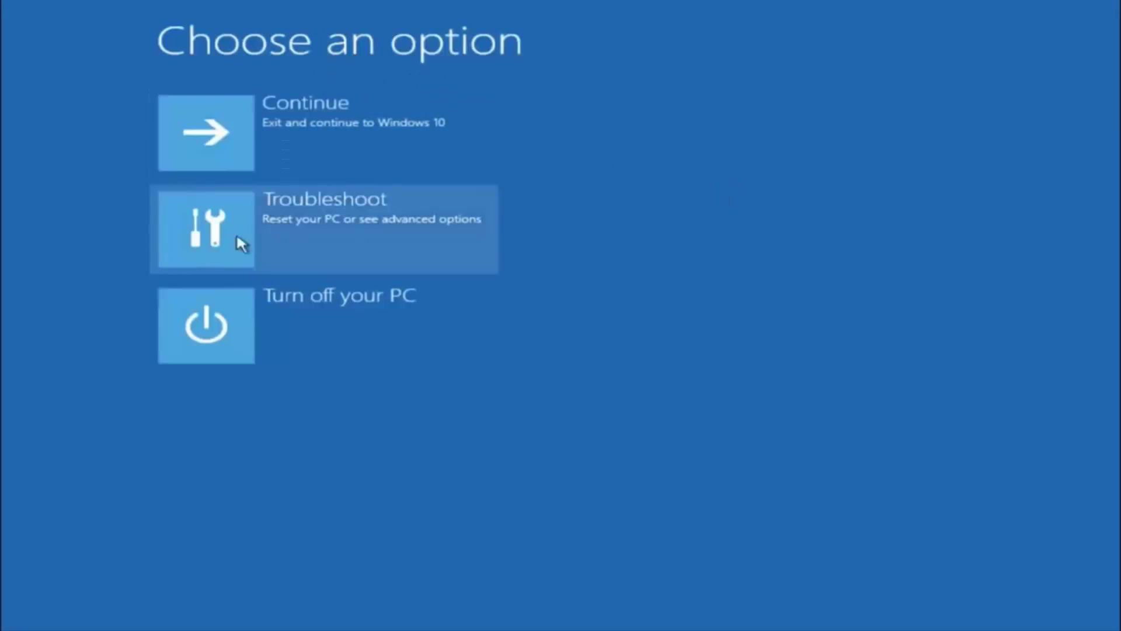
left_click(307, 221)
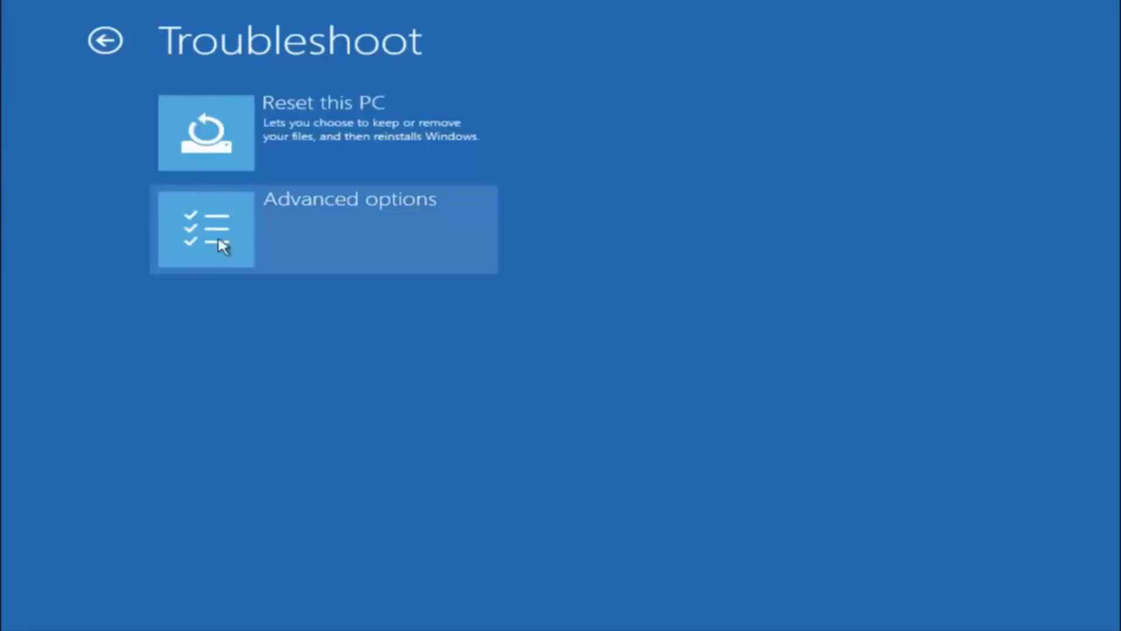
left_click(259, 223)
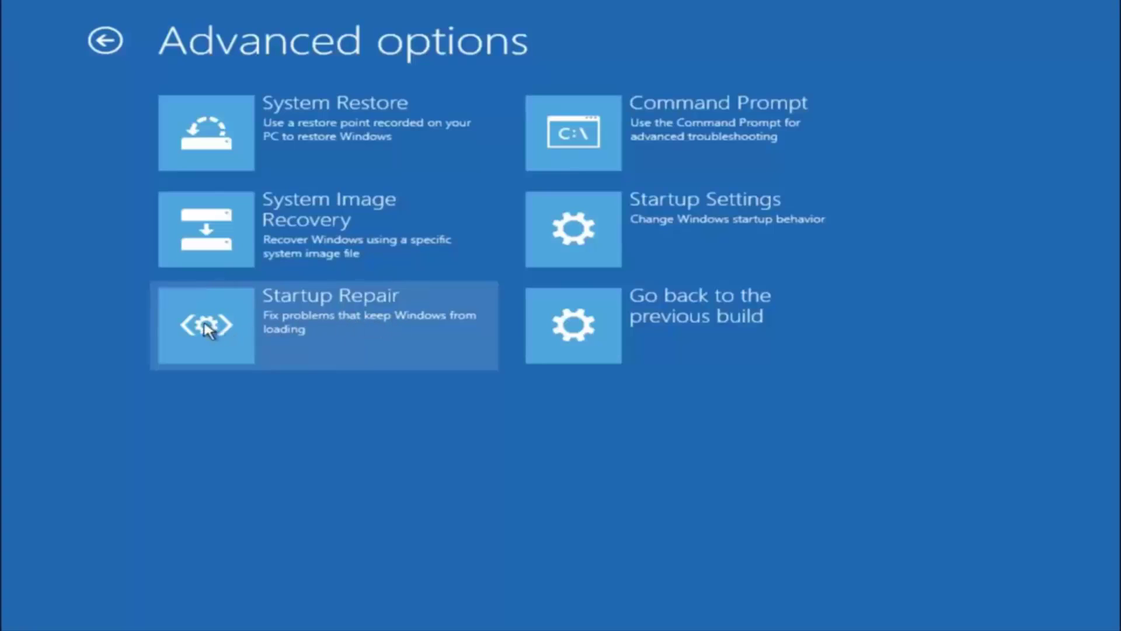
left_click(207, 330)
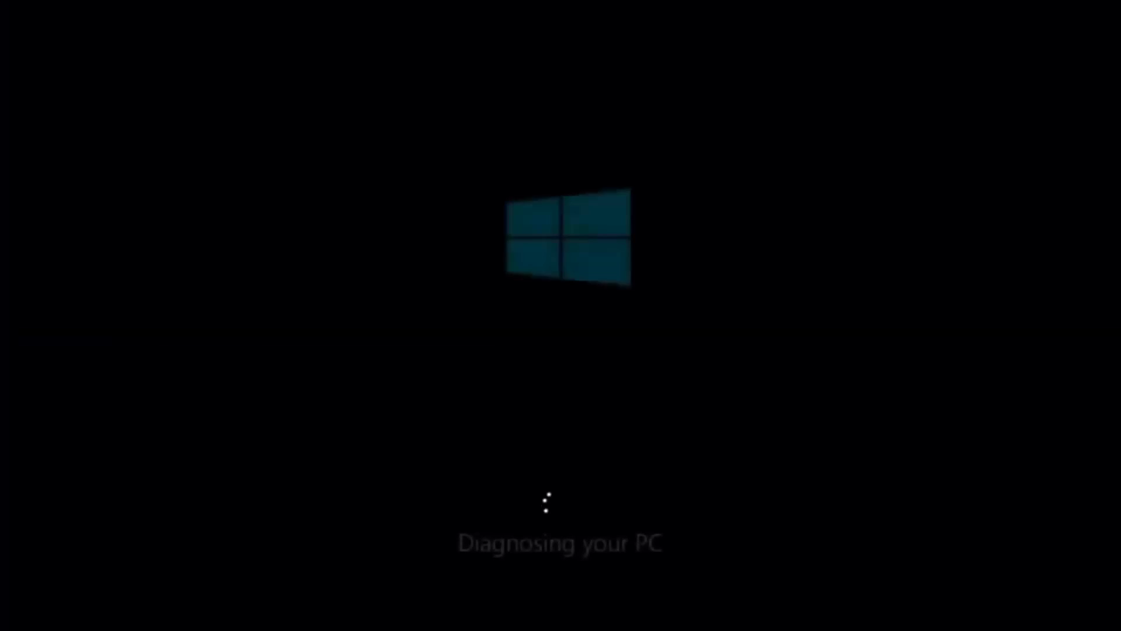
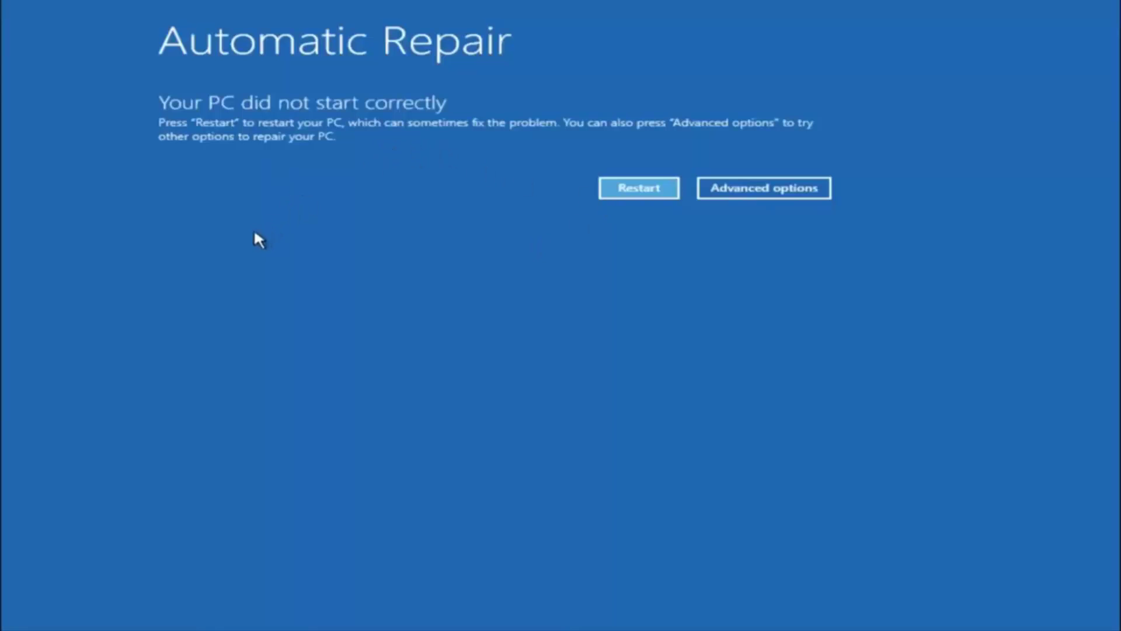
Launch Command Prompt from the advanced troubleshooting options.
left_click(750, 187)
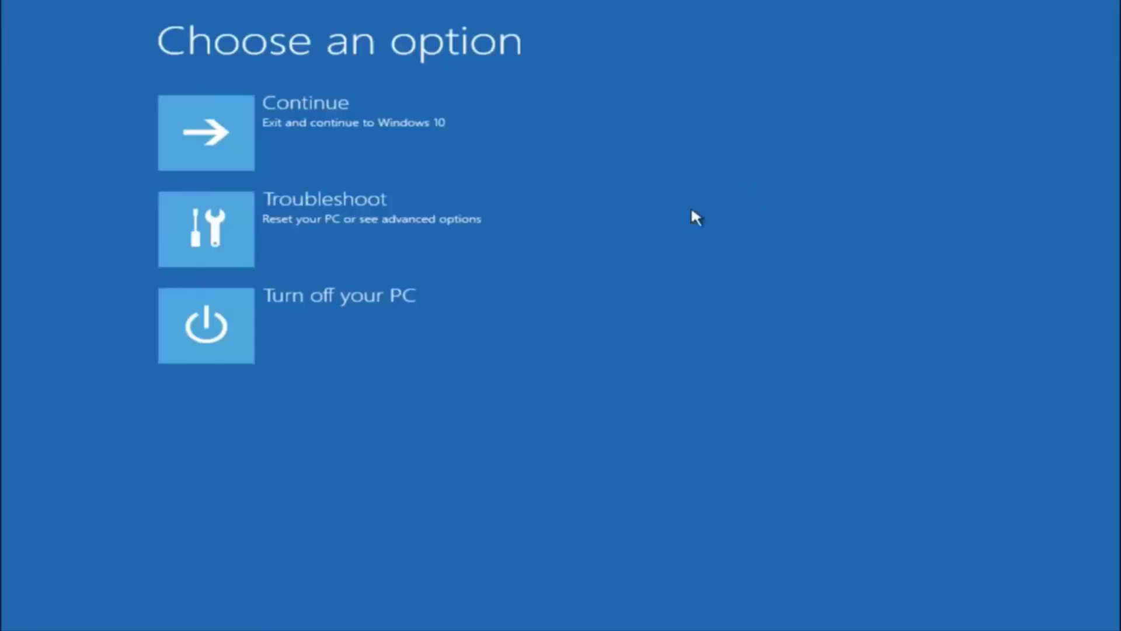
left_click(217, 235)
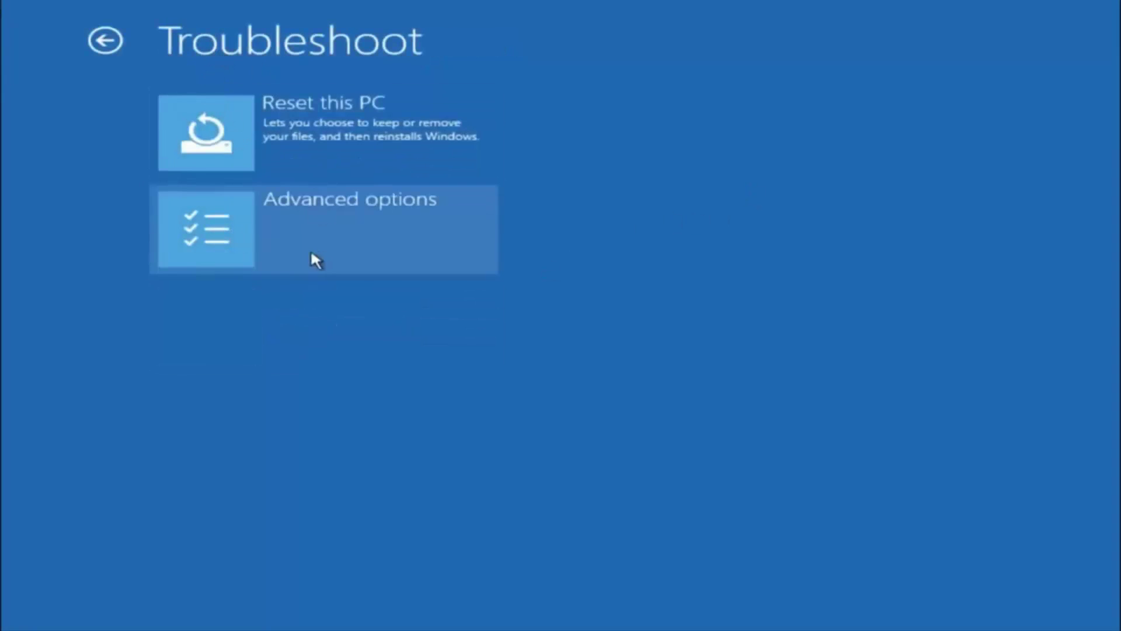
left_click(304, 221)
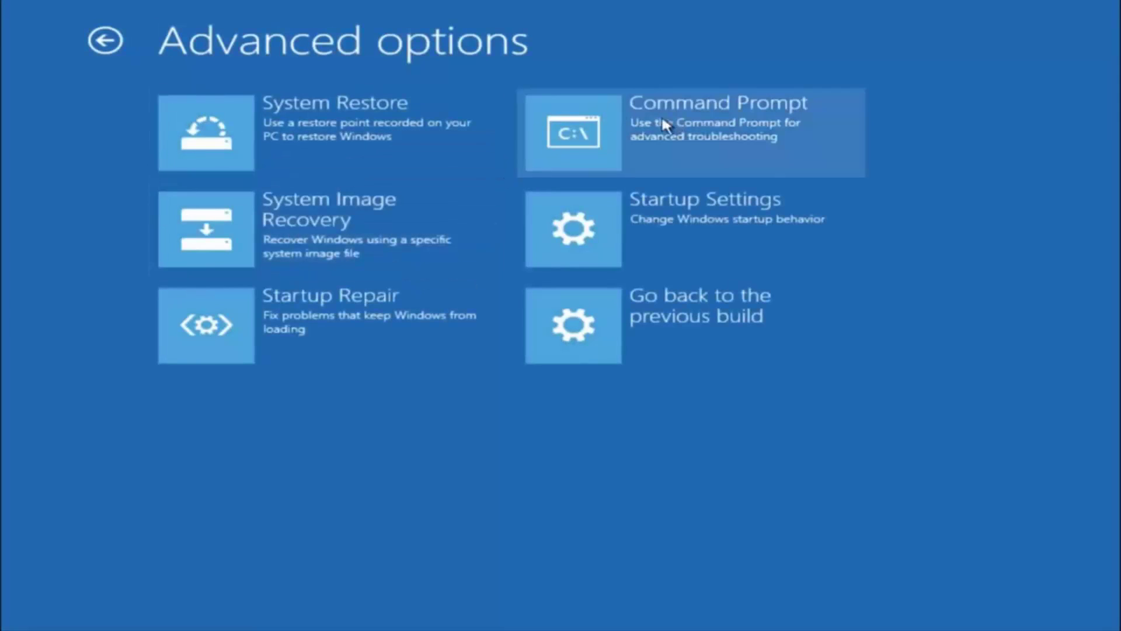
left_click(660, 143)
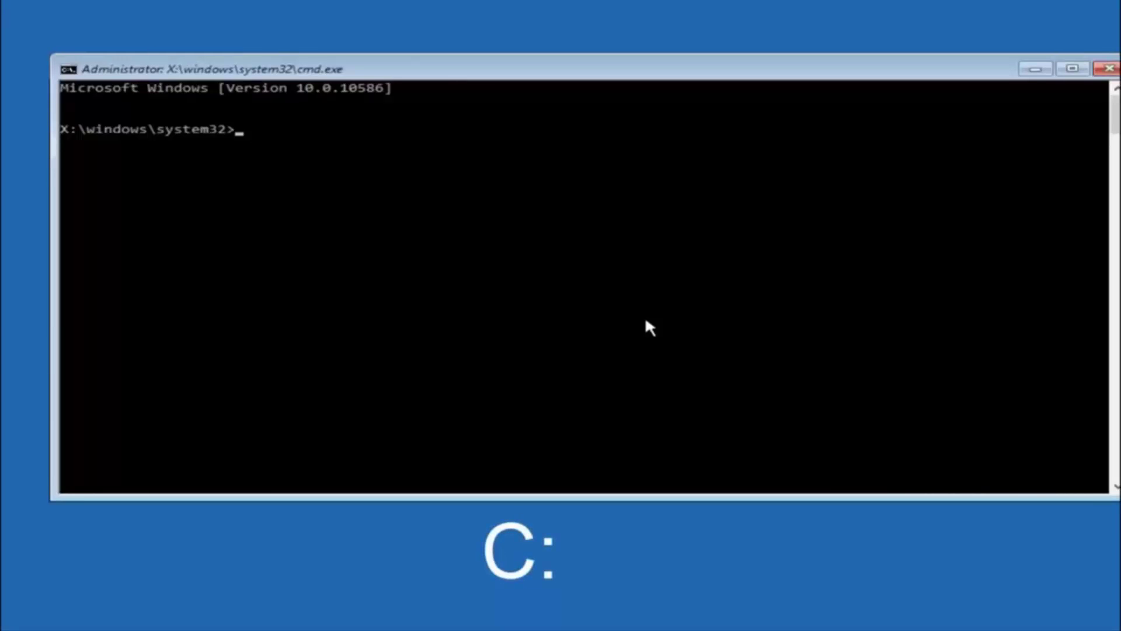
Switch to the C: drive and list its directory contents.
type("c:")
key("Return")
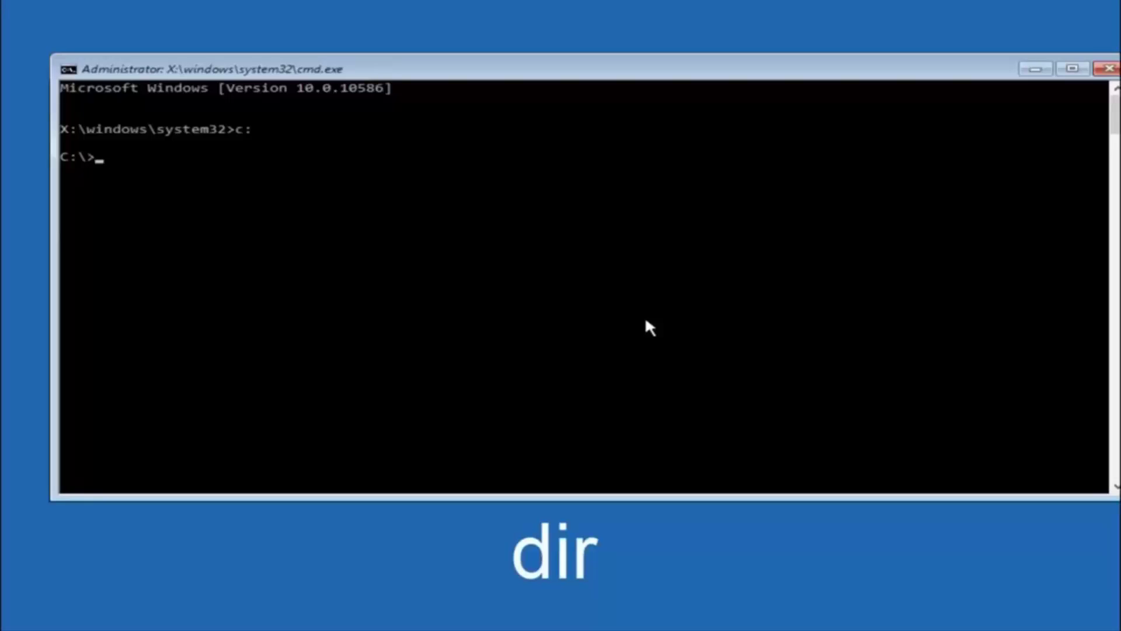
type("dir")
key("Return")
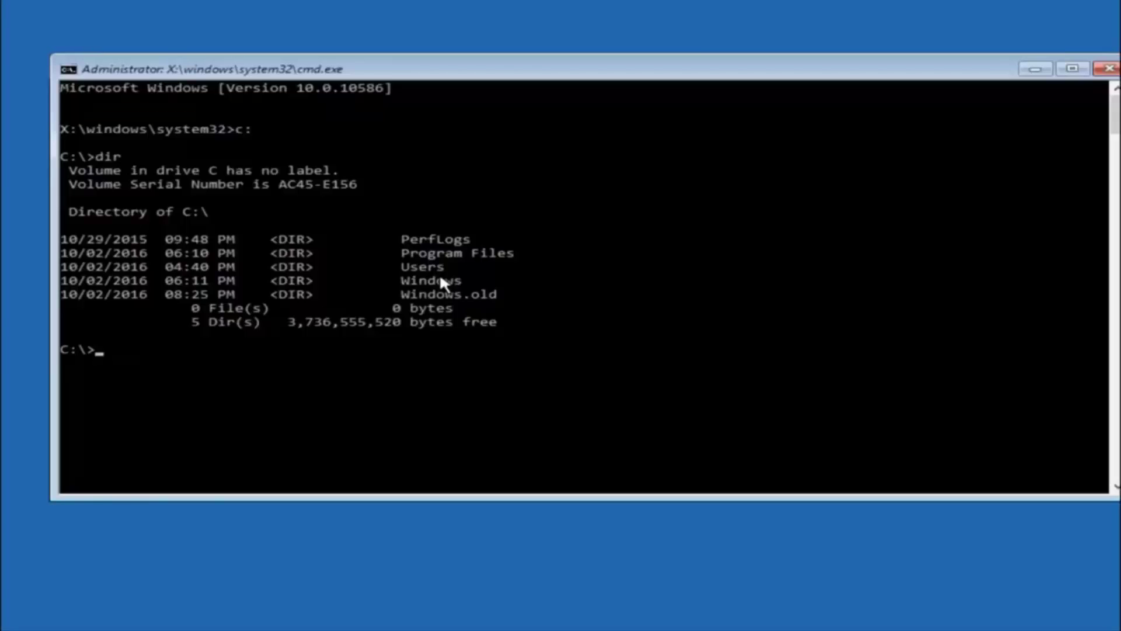
Copy all files in \windows\system32\config into a new subfolder there named backup.
type("cd \\windows\\system32\\config")
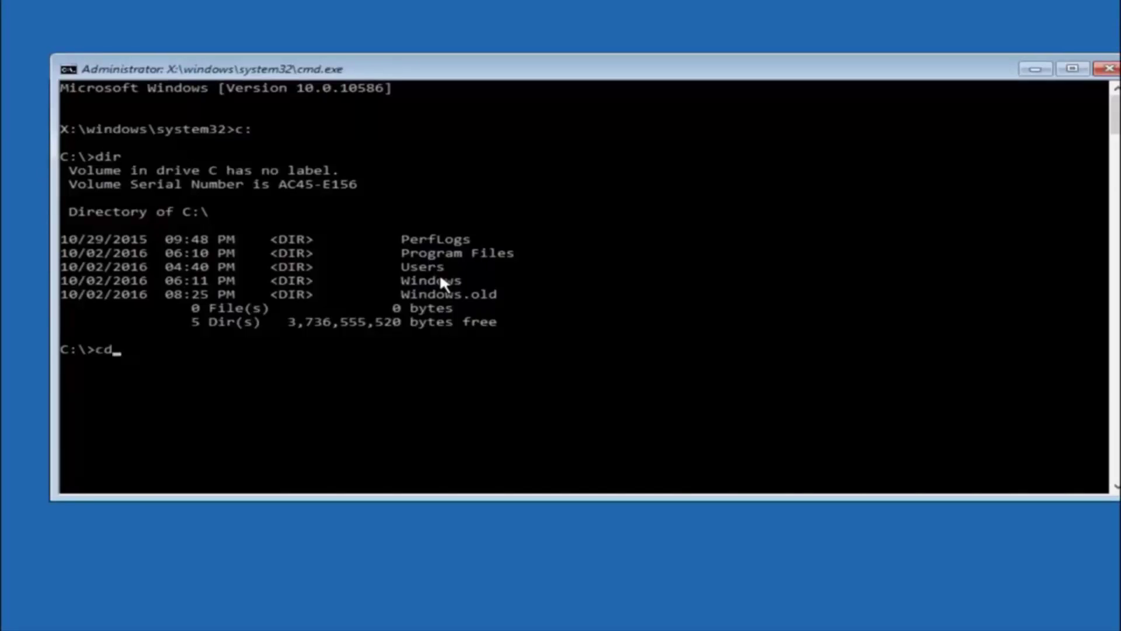
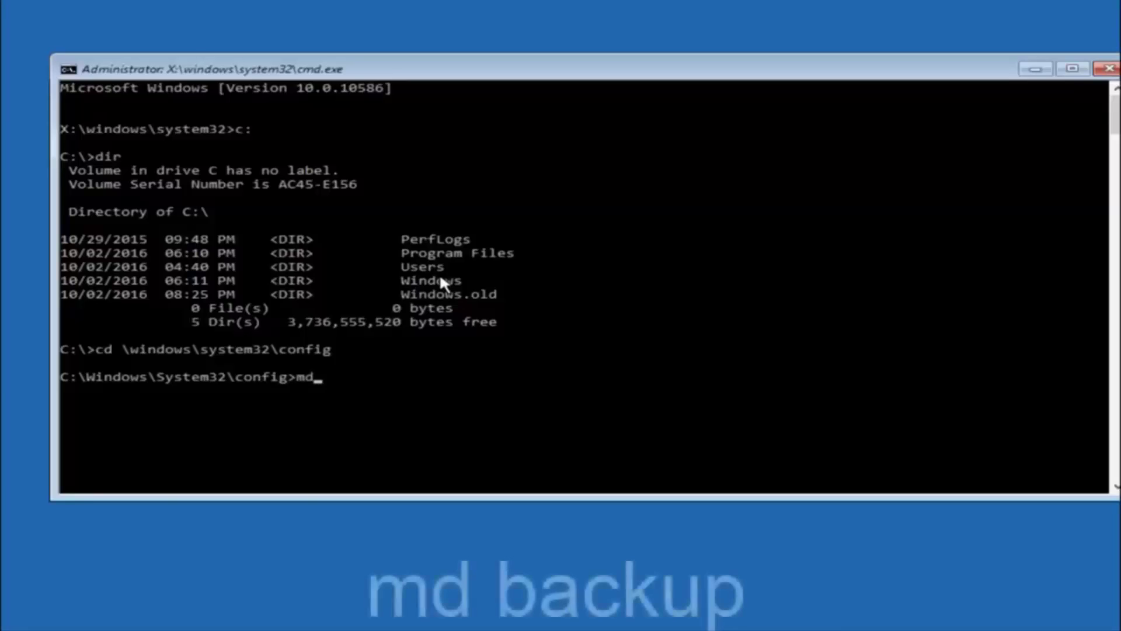
type("back")
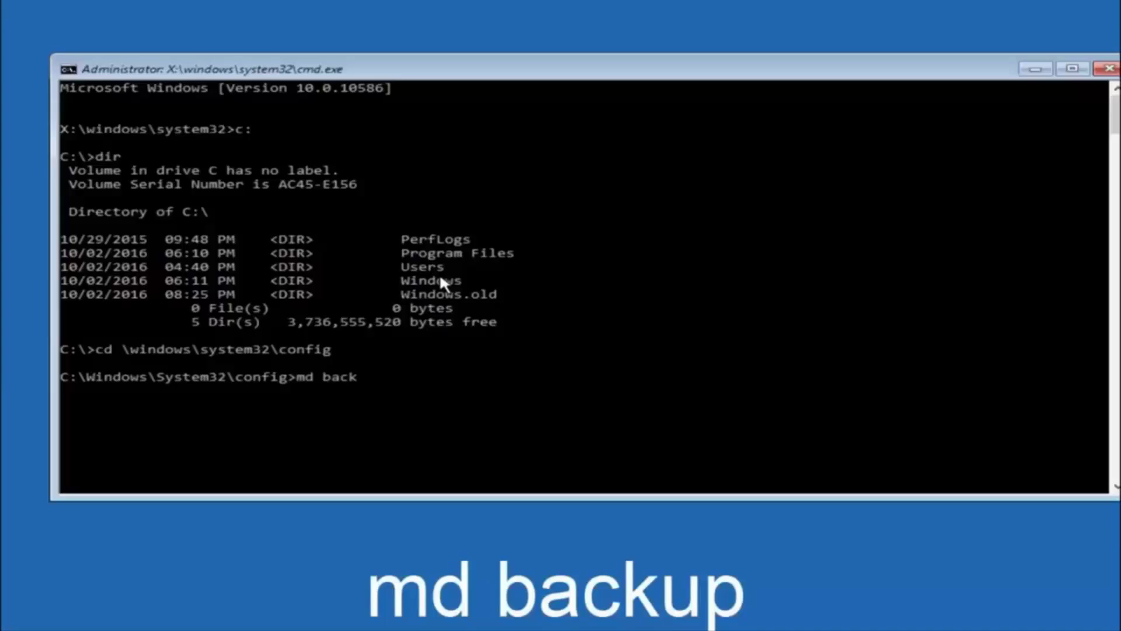
type("up")
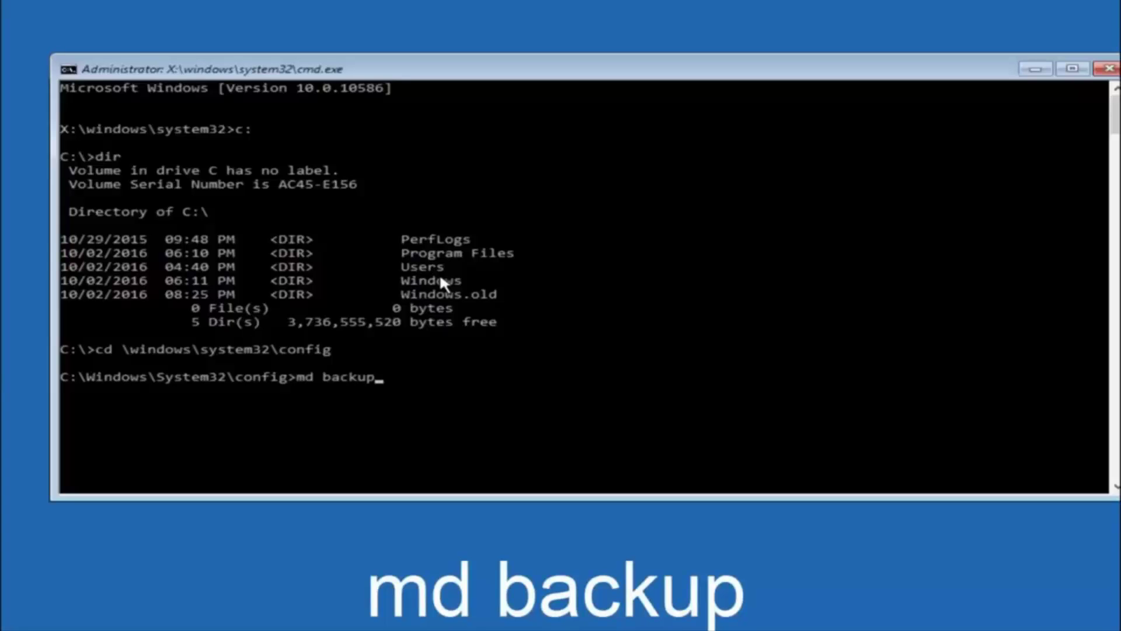
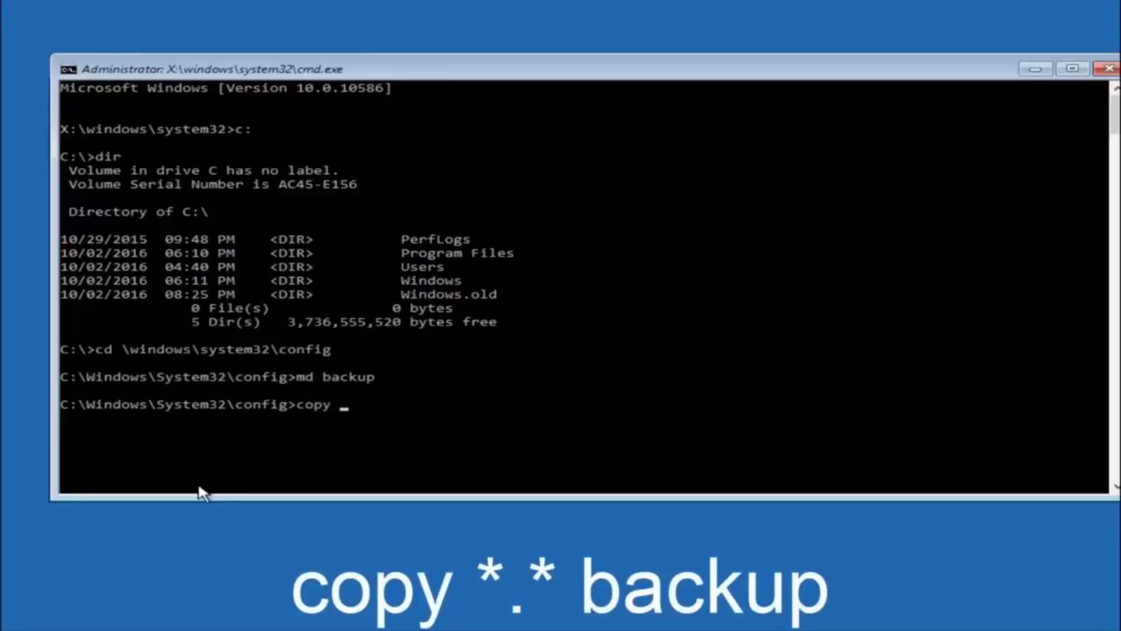
type(" *.* backup")
key("Return")
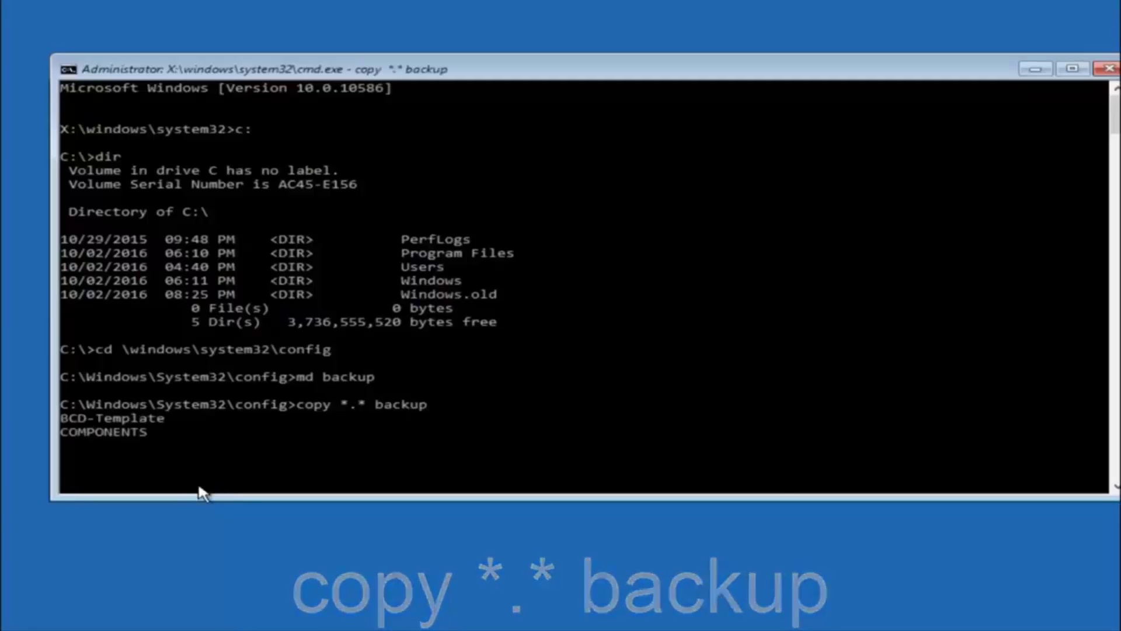
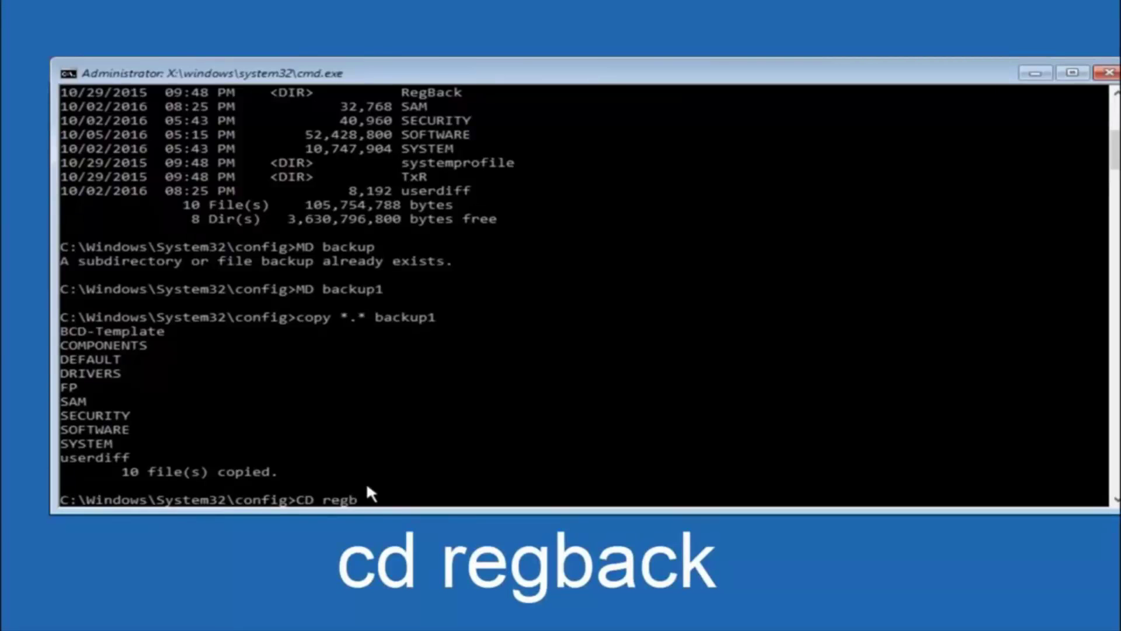
Change to the regback folder inside config and list its contents.
type("ack")
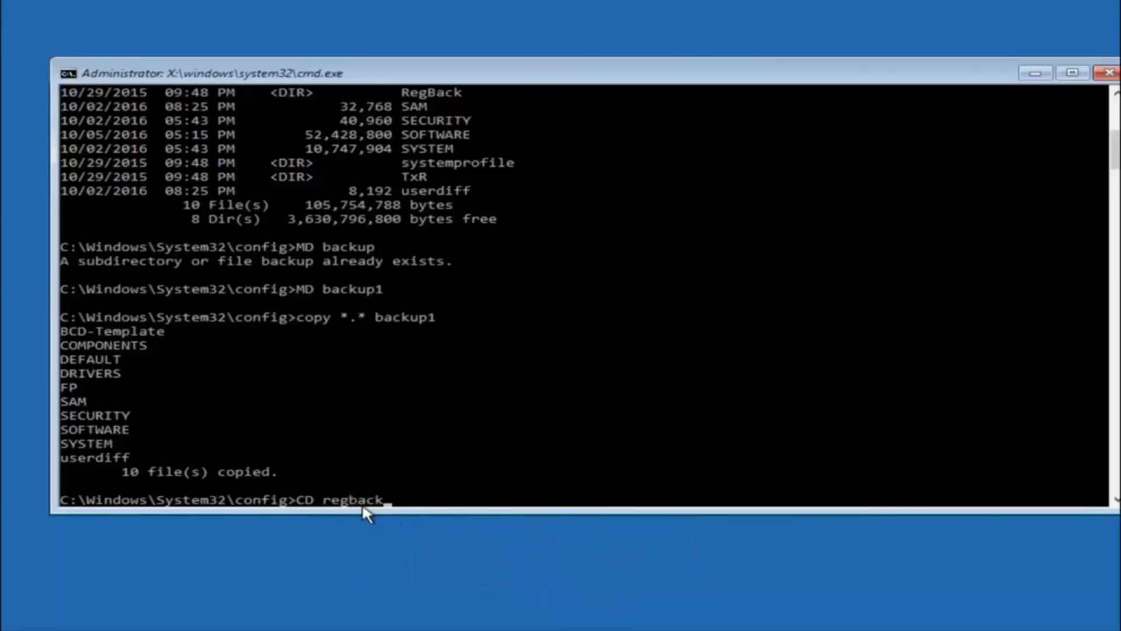
key("Return")
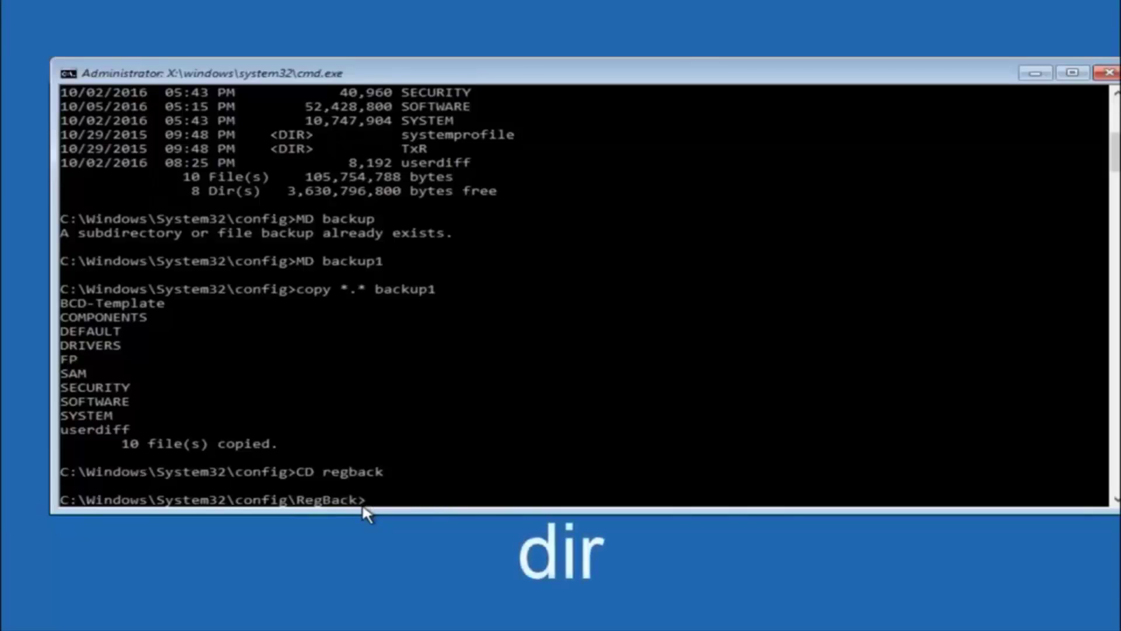
type("dir")
key("Return")
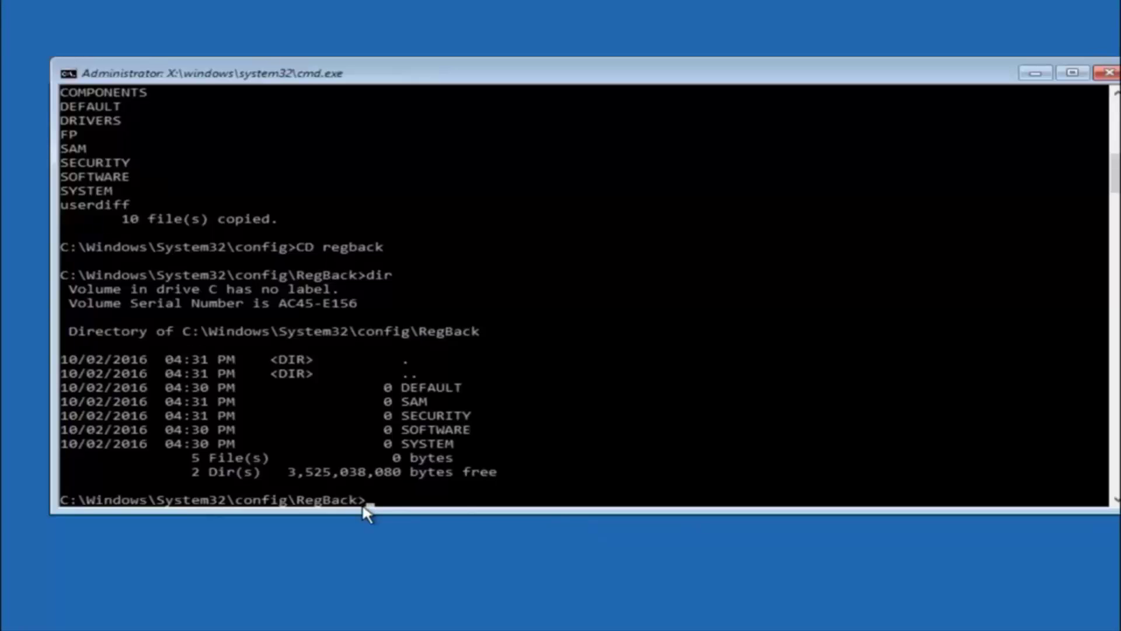
Copy all RegBack files into the parent config folder with "copy *.* ..", overwriting all existing files, and close Command Prompt.
type("copy")
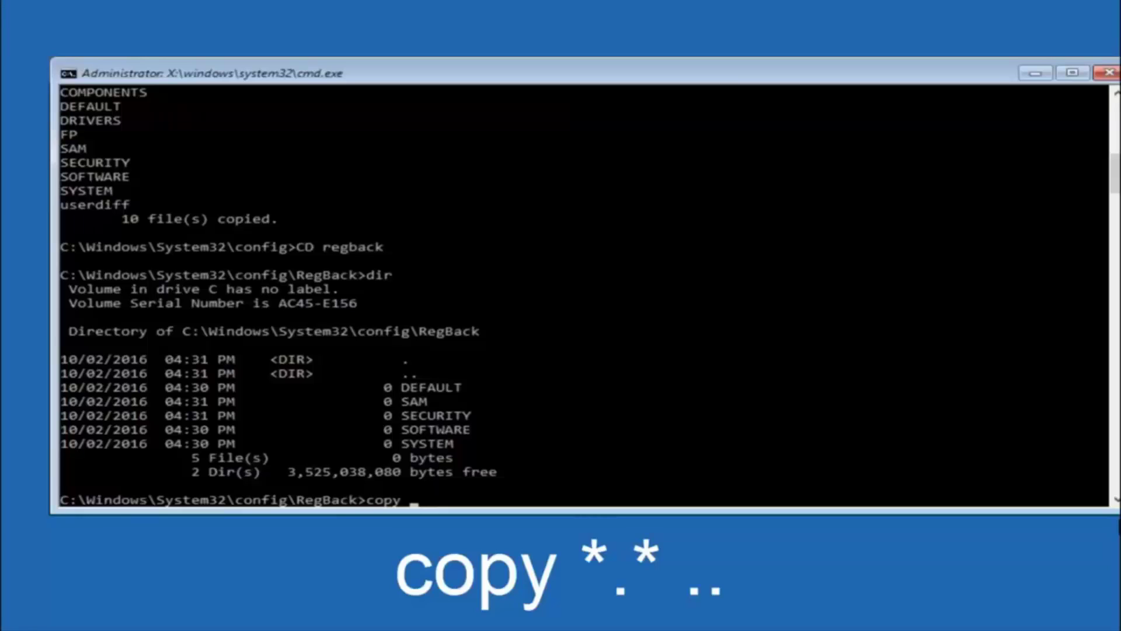
left_click(414, 503)
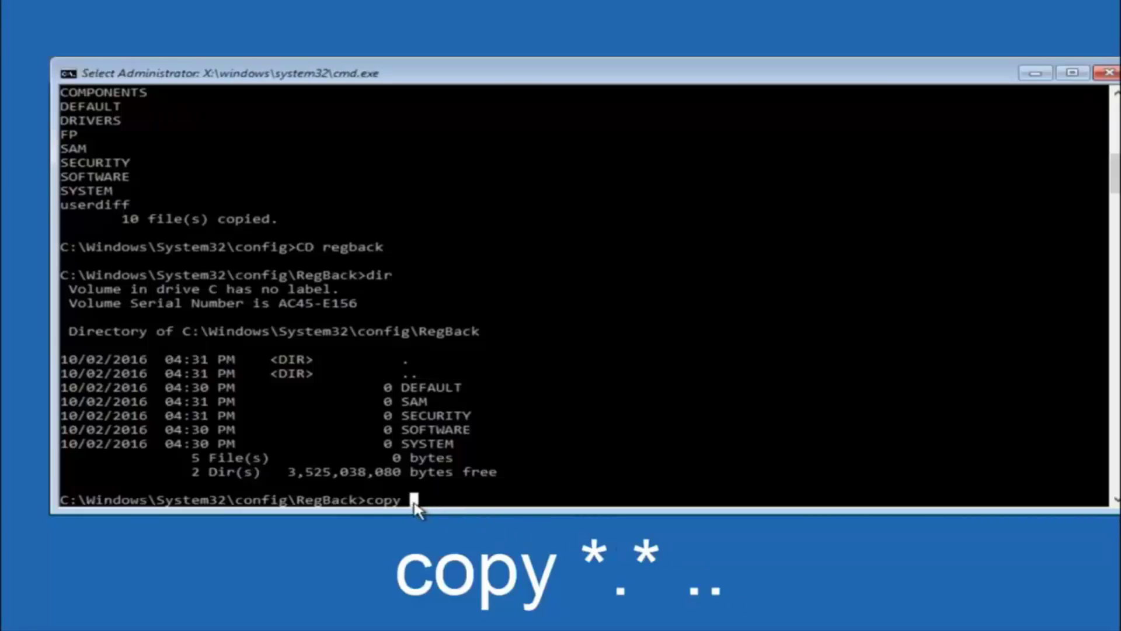
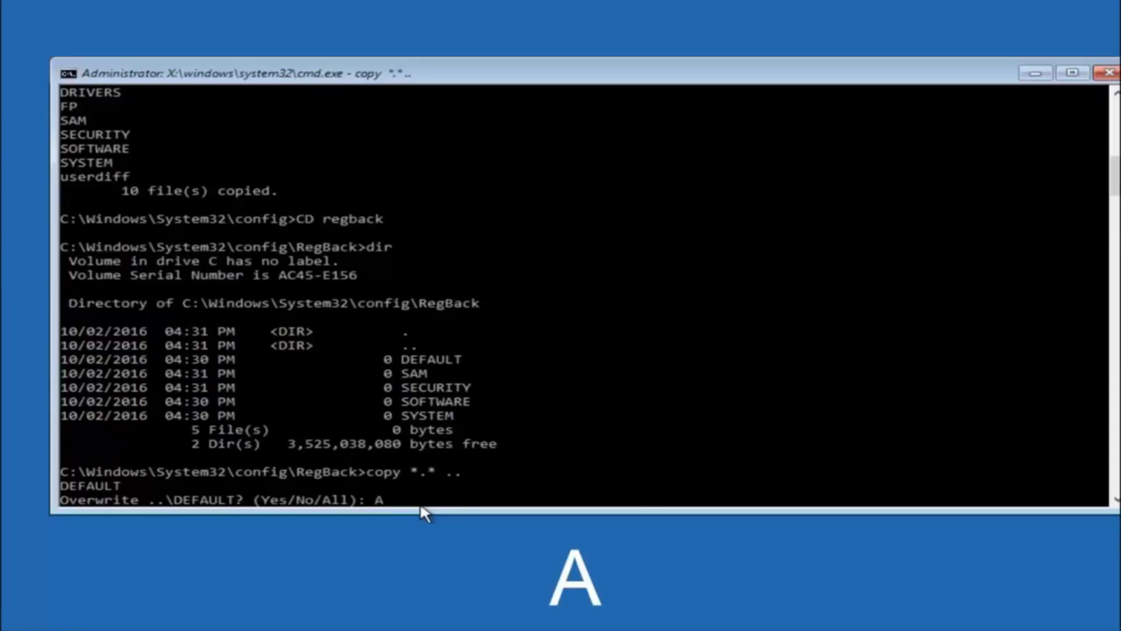
key("Return")
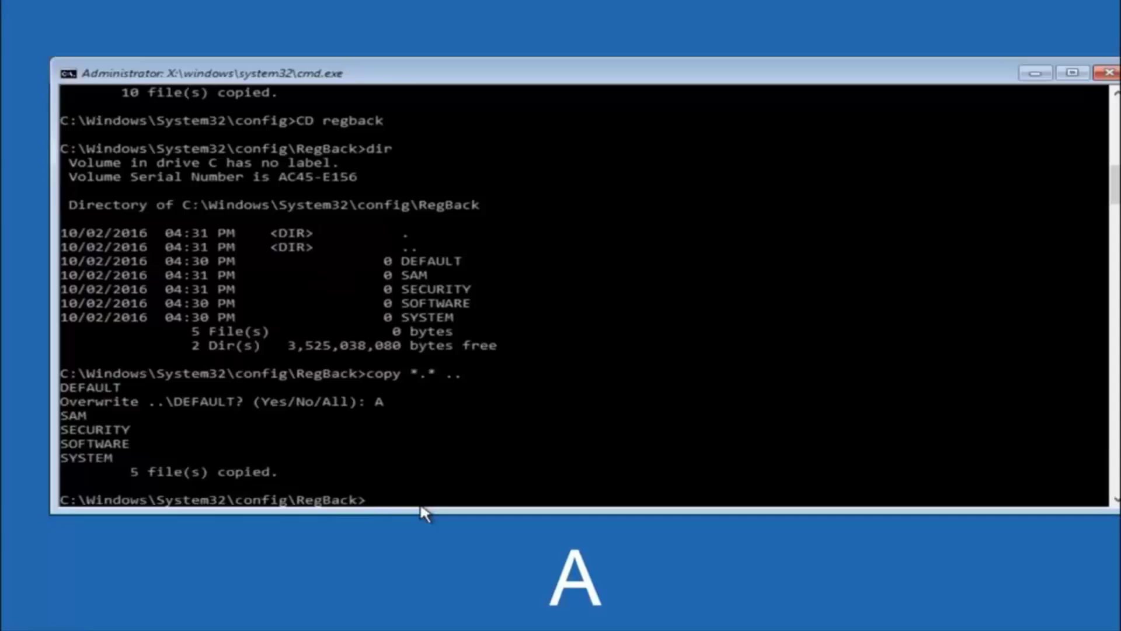
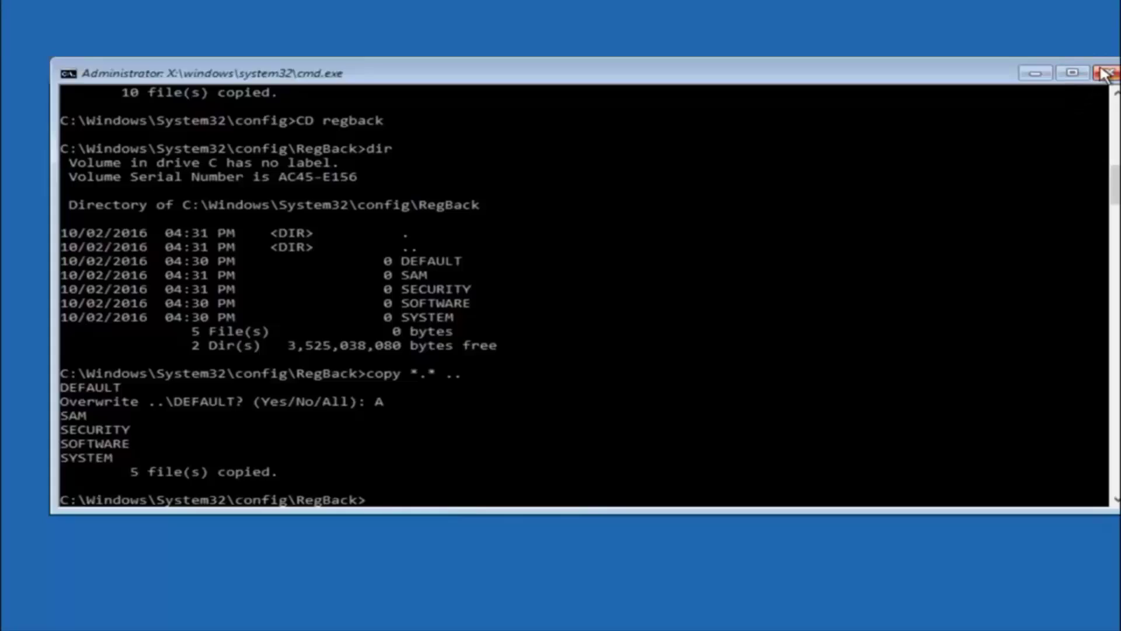
left_click(1108, 72)
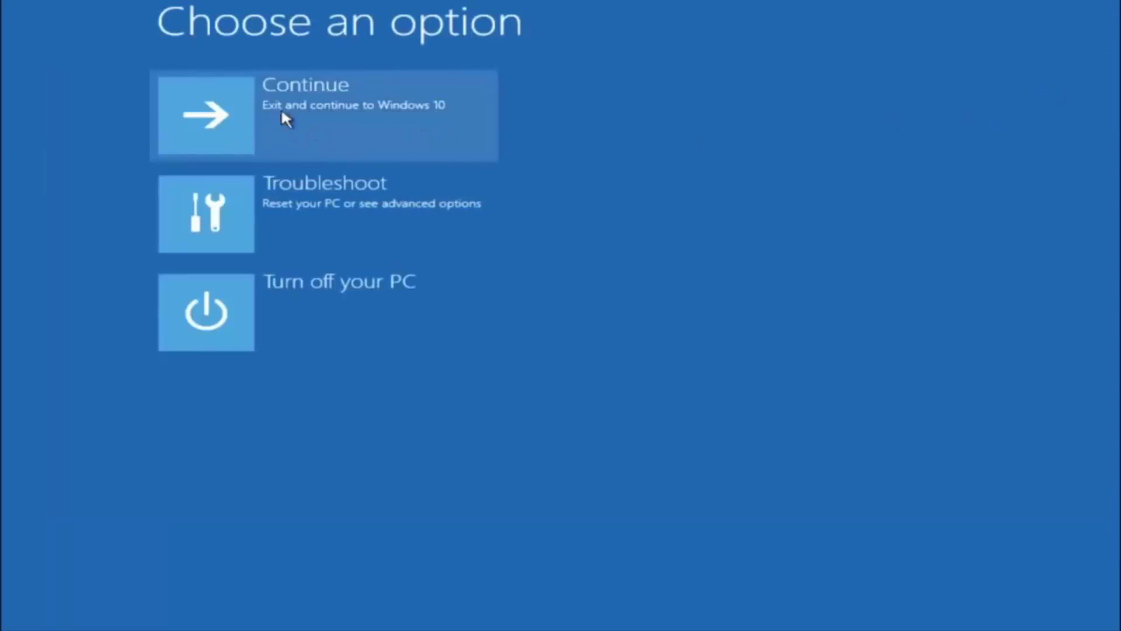